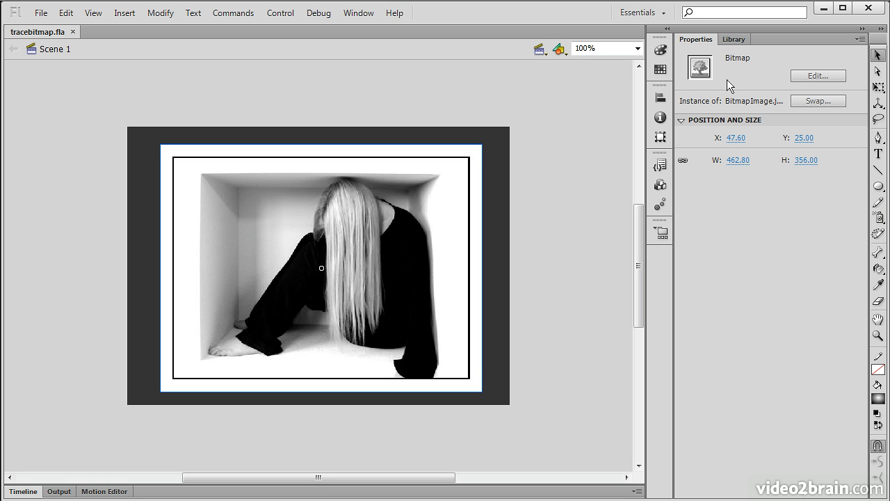
Test the movie to preview the untraced bitmap in the player window
{"action": "left_click", "coordinate": [566, 137]}
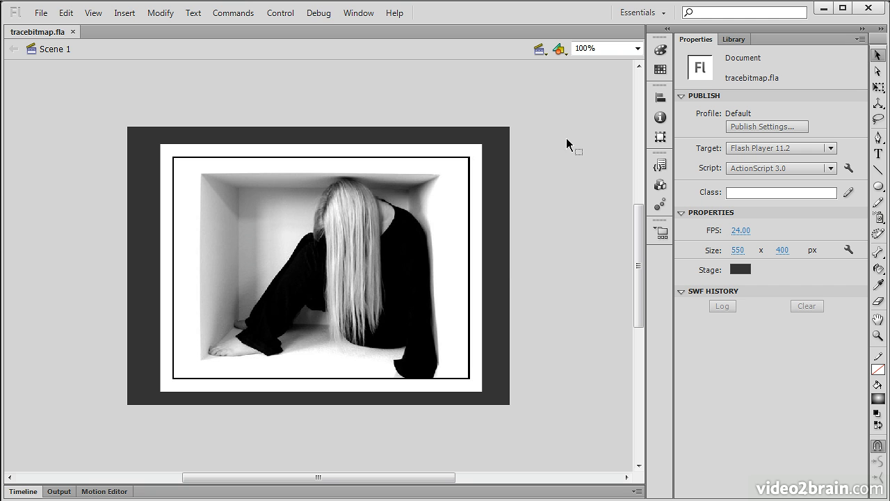
{"action": "left_click", "coordinate": [281, 12]}
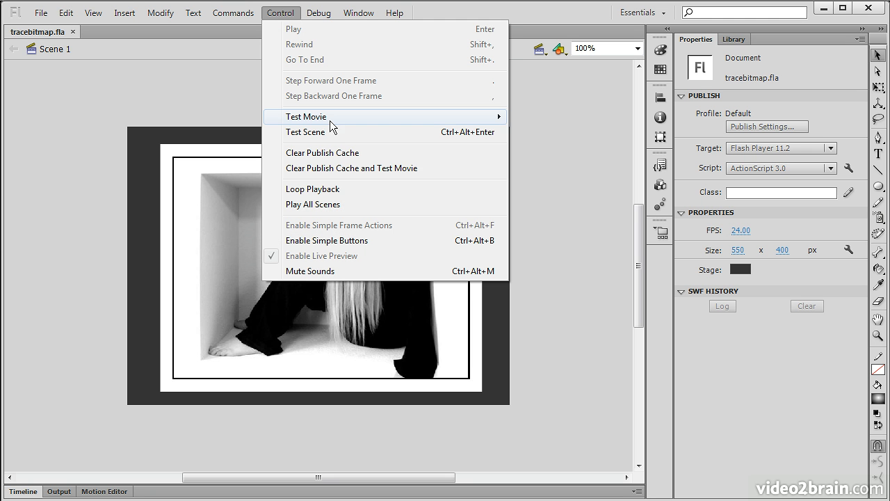
{"action": "mouse_move", "coordinate": [330, 118]}
{"action": "left_click", "coordinate": [563, 198]}
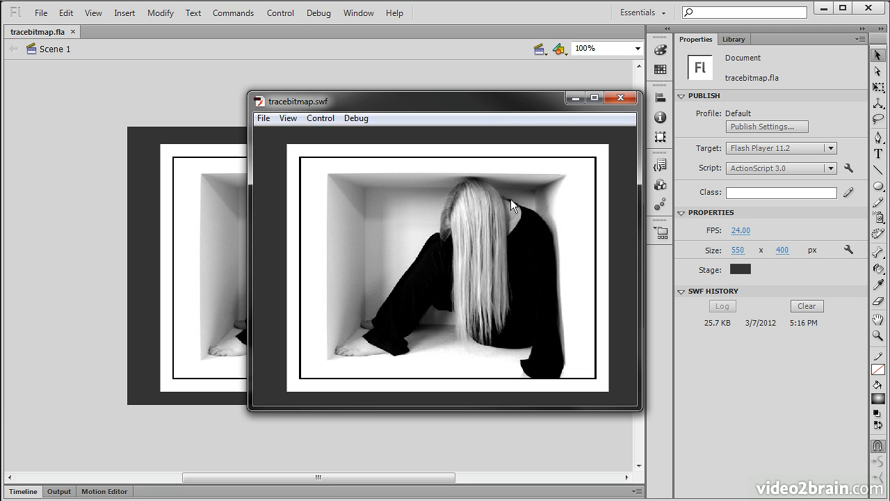
Magnify the previewed bitmap repeatedly around the figure's knee to inspect the pixels along its edge
{"action": "right_click", "coordinate": [449, 230]}
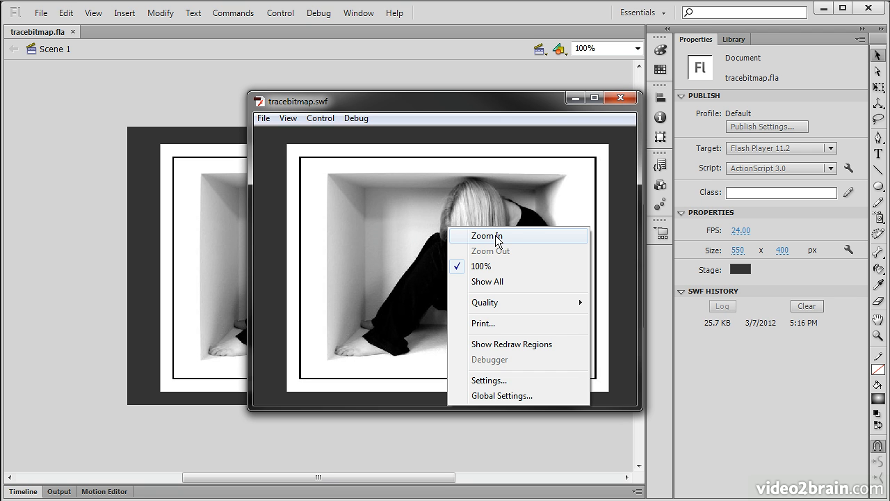
{"action": "left_click", "coordinate": [498, 237]}
{"action": "right_click", "coordinate": [406, 282]}
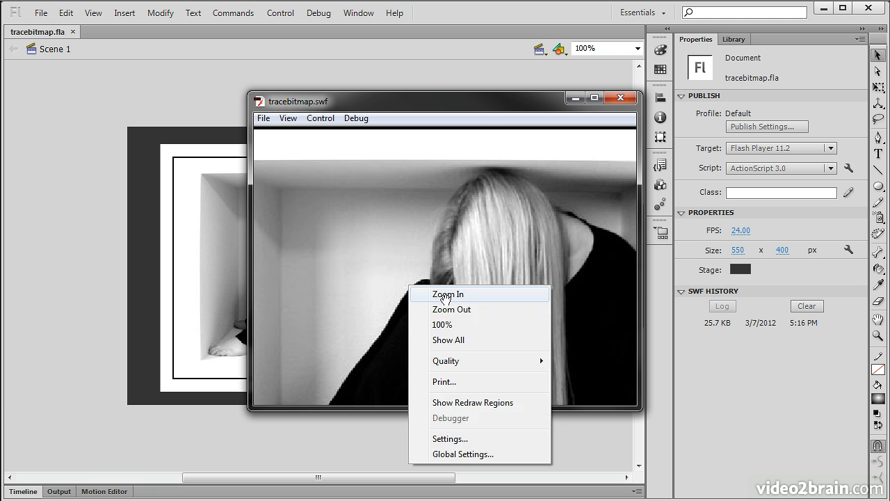
{"action": "left_click", "coordinate": [442, 291]}
{"action": "right_click", "coordinate": [451, 262]}
{"action": "left_click", "coordinate": [470, 269]}
{"action": "right_click", "coordinate": [462, 249]}
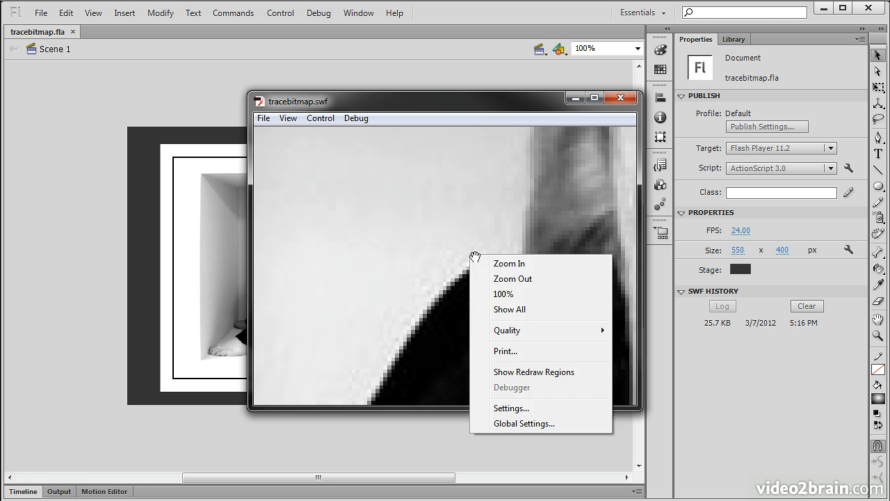
{"action": "left_click", "coordinate": [480, 256]}
Pan across the enlarged bitmap to examine the knee, hair and background pixels, and close the preview
{"action": "left_click_drag", "start_coordinate": [446, 298], "coordinate": [455, 232]}
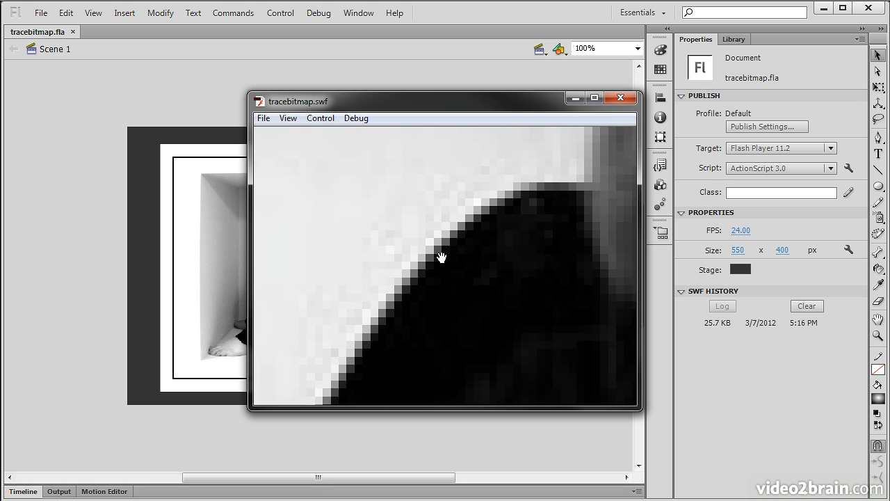
{"action": "left_click_drag", "start_coordinate": [550, 183], "coordinate": [398, 324]}
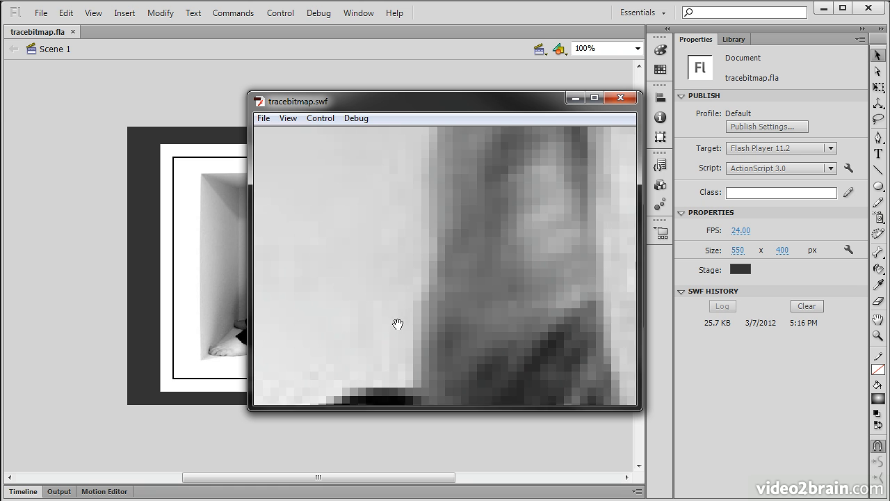
{"action": "left_click_drag", "start_coordinate": [380, 238], "coordinate": [576, 149]}
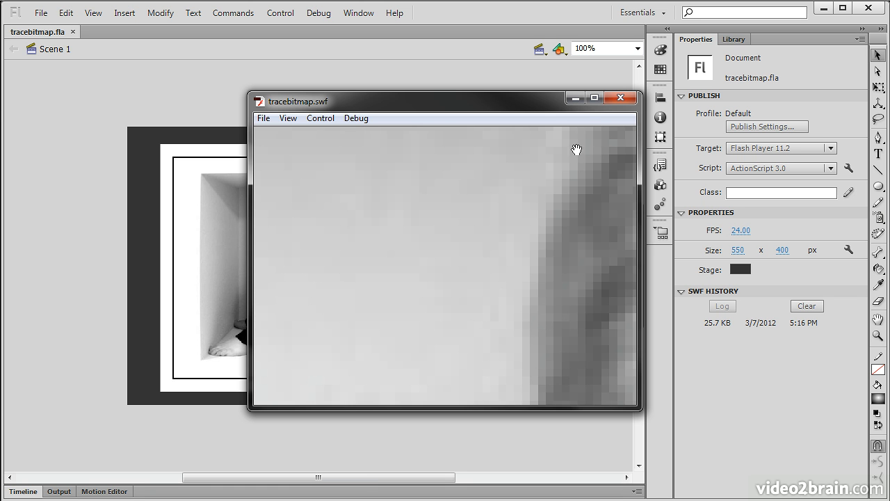
{"action": "left_click", "coordinate": [620, 97]}
Select the bitmap on the stage and open the Trace Bitmap settings beside the picture
{"action": "left_click", "coordinate": [364, 207]}
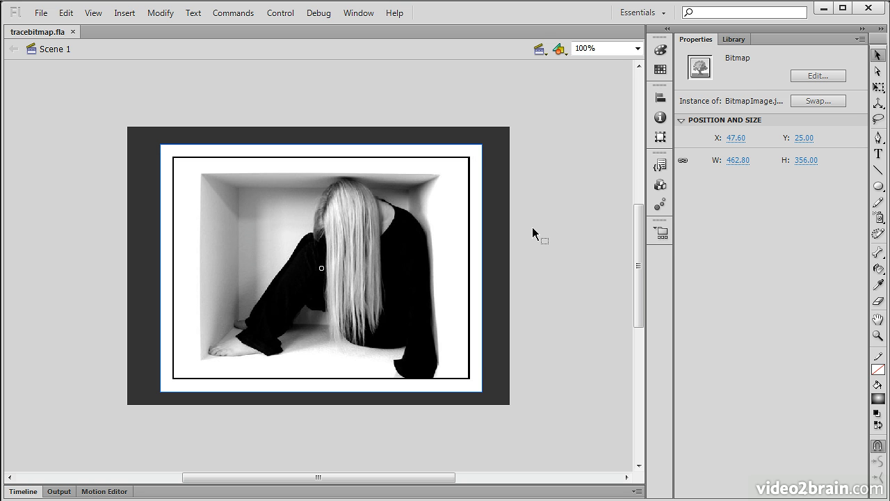
{"action": "left_click", "coordinate": [545, 163]}
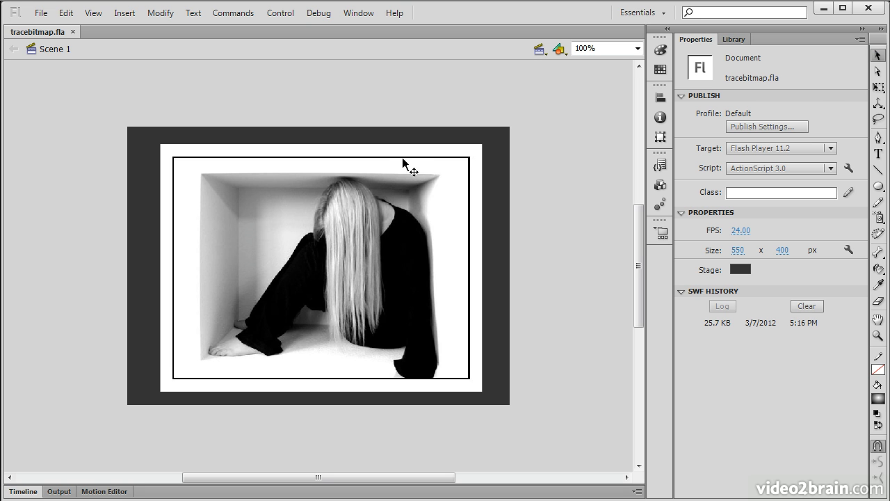
{"action": "left_click", "coordinate": [474, 220]}
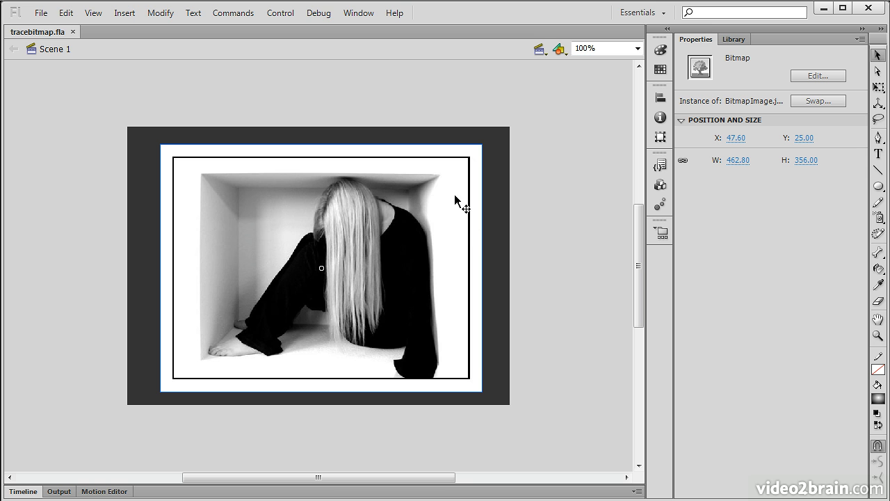
{"action": "left_click", "coordinate": [167, 16]}
{"action": "mouse_move", "coordinate": [220, 100]}
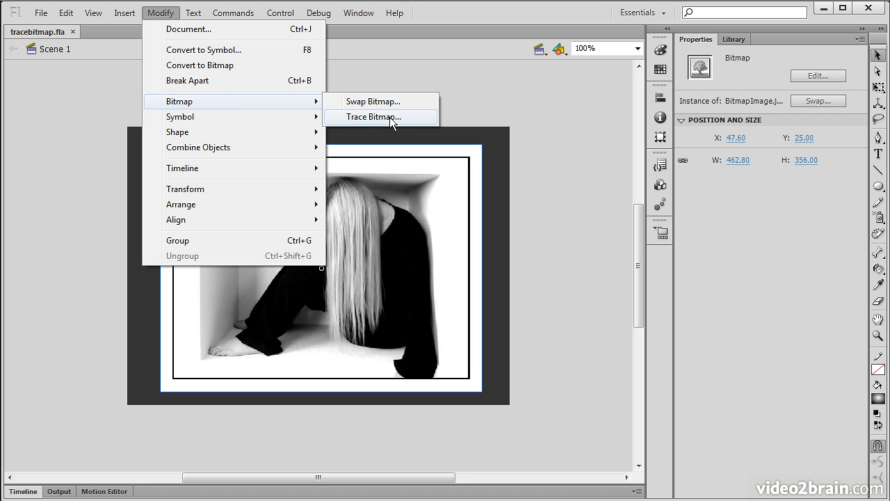
{"action": "left_click", "coordinate": [410, 117]}
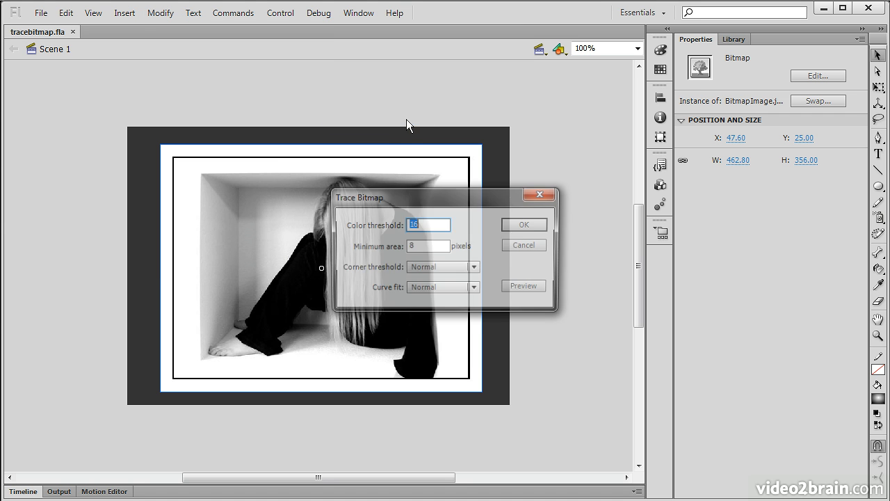
{"action": "left_click_drag", "start_coordinate": [414, 199], "coordinate": [607, 153]}
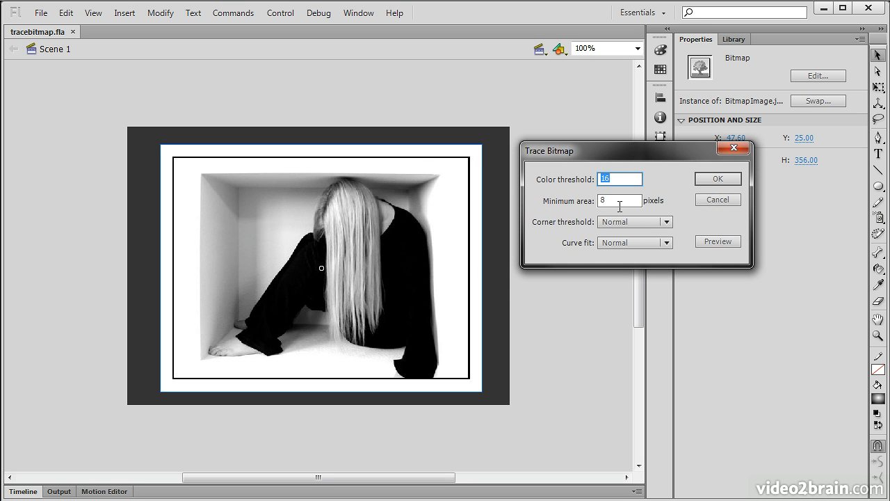
Preview and apply the bitmap trace with color threshold 16, minimum area 8 pixels, and Normal corner threshold and curve fit
{"action": "left_click", "coordinate": [667, 222]}
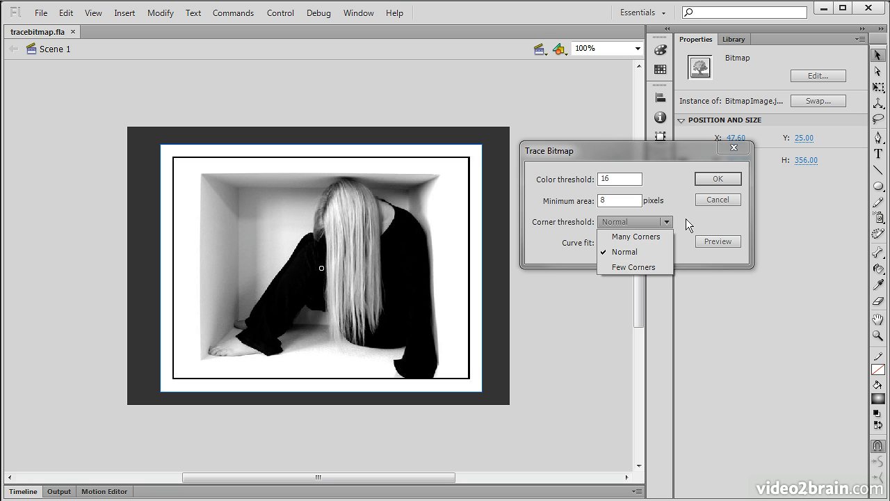
{"action": "left_click", "coordinate": [686, 218]}
{"action": "left_click", "coordinate": [659, 244]}
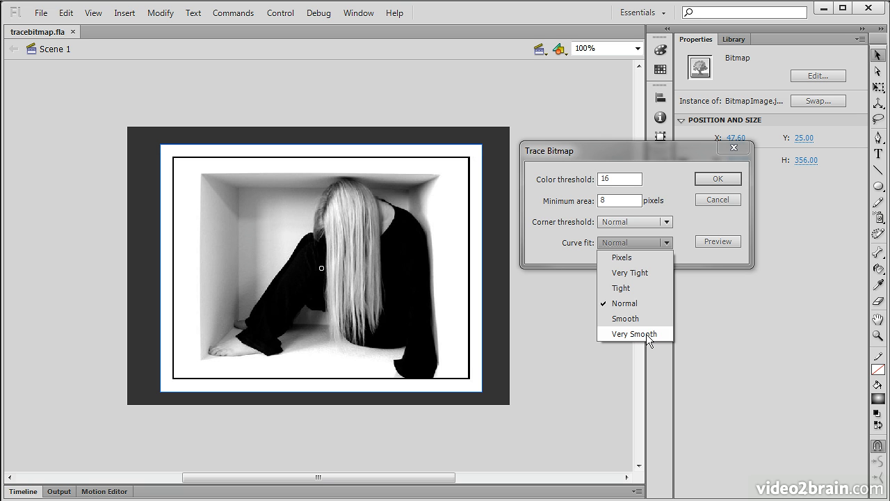
{"action": "left_click", "coordinate": [691, 218]}
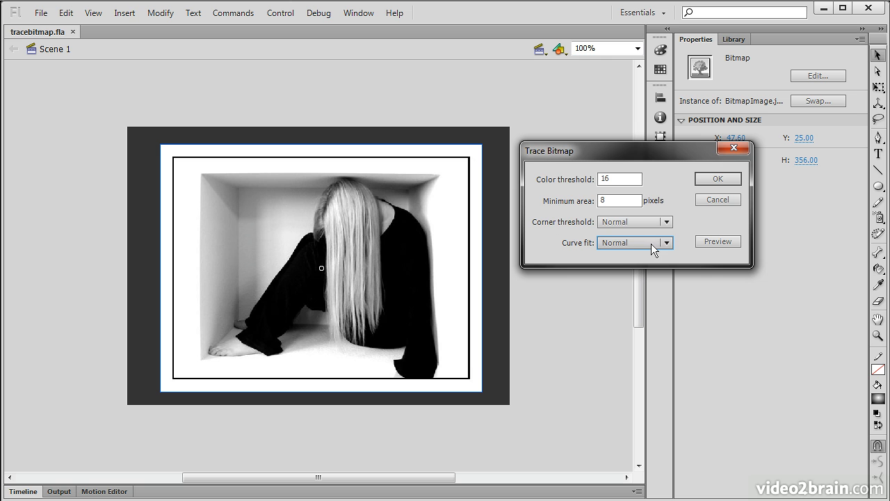
{"action": "left_click", "coordinate": [717, 240]}
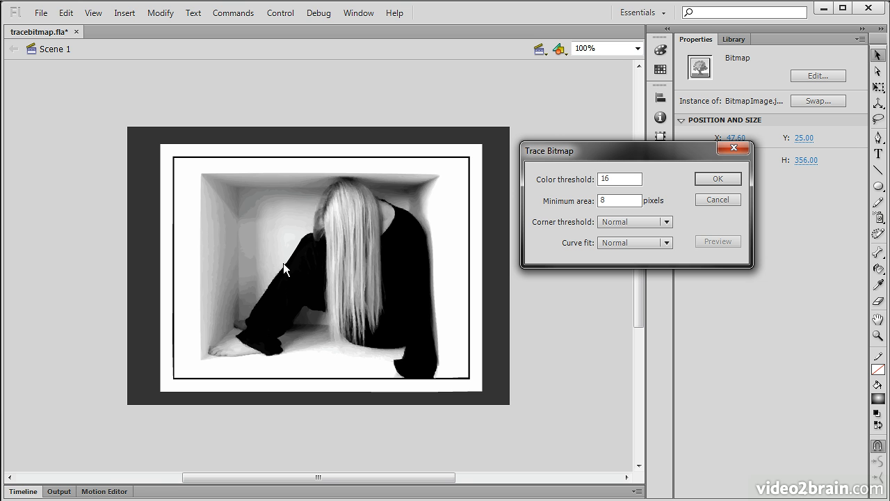
{"action": "left_click", "coordinate": [695, 178]}
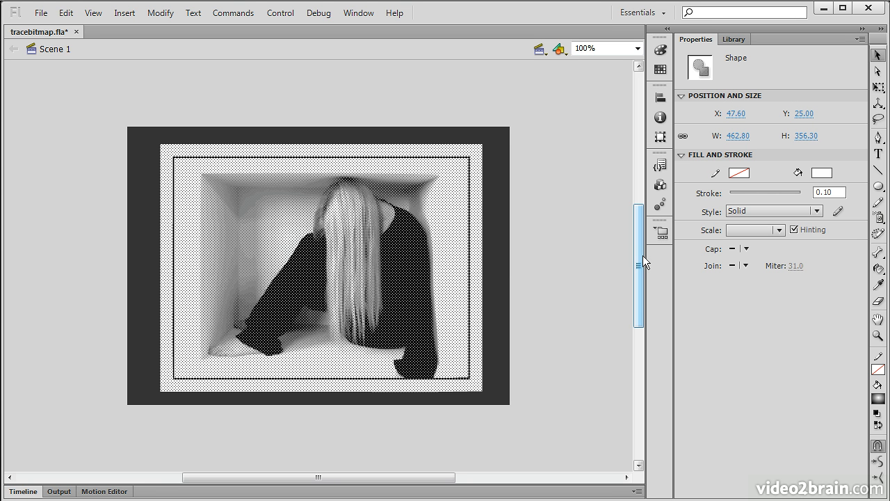
Inspect the traced artwork by selecting its separate fill regions and showing its anchor points with the Subselection tool
{"action": "left_click", "coordinate": [552, 235]}
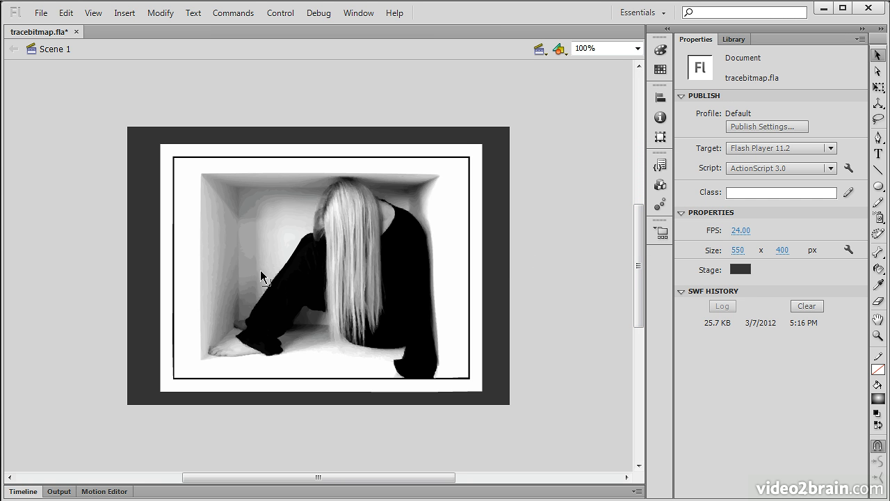
{"action": "left_click", "coordinate": [456, 214]}
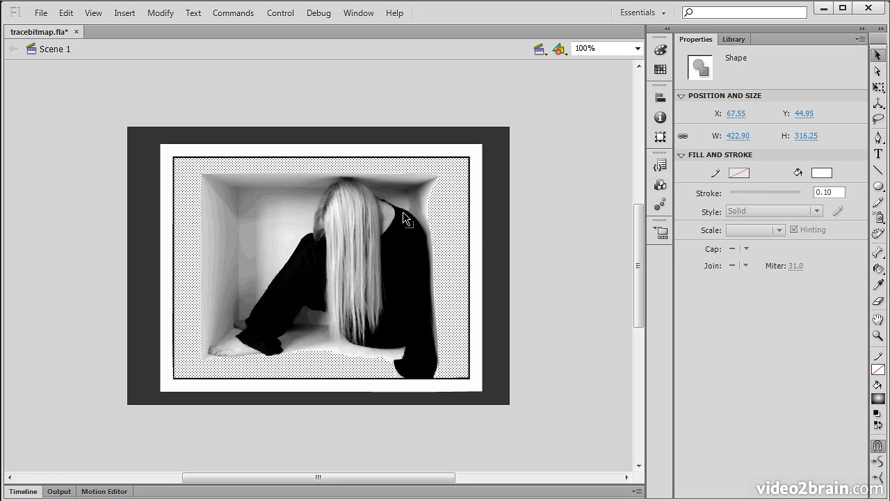
{"action": "left_click", "coordinate": [408, 252]}
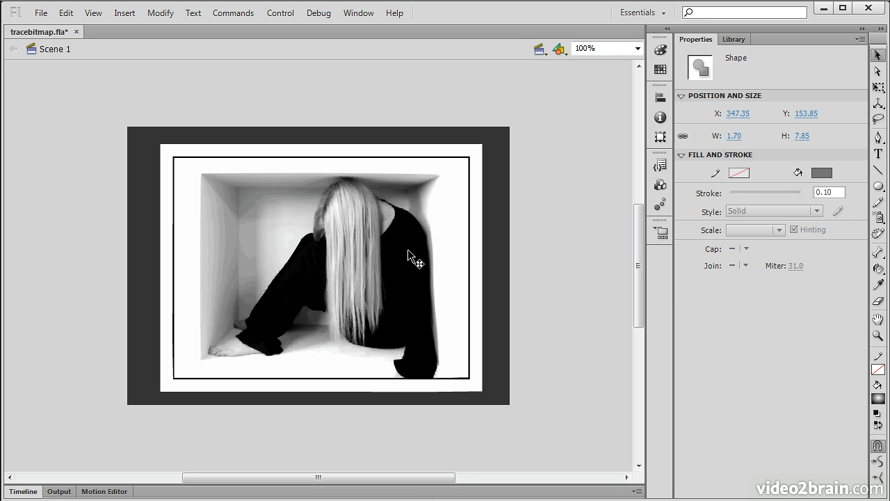
{"action": "left_click", "coordinate": [458, 237]}
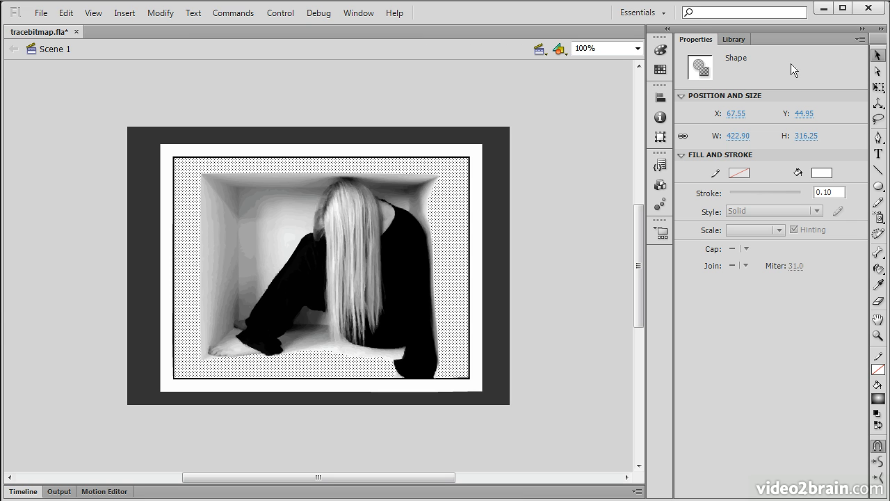
{"action": "left_click", "coordinate": [583, 133]}
{"action": "left_click", "coordinate": [878, 72]}
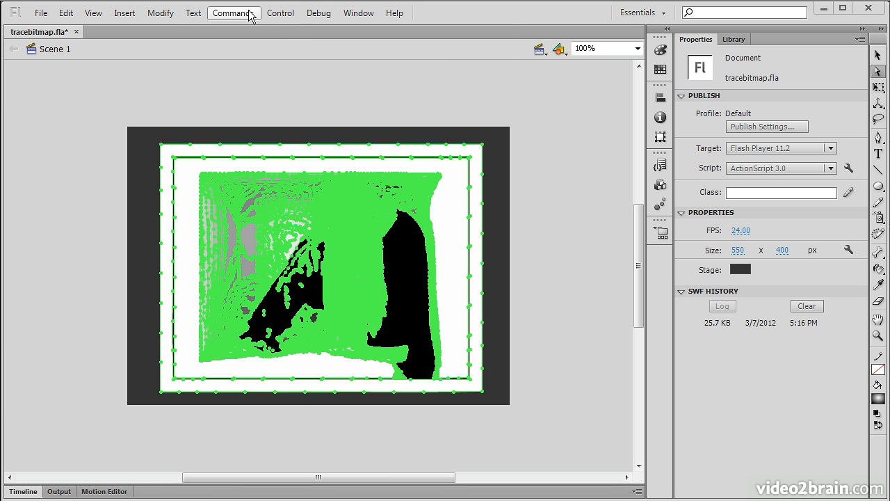
Test the movie to preview the traced vector artwork
{"action": "left_click", "coordinate": [281, 13]}
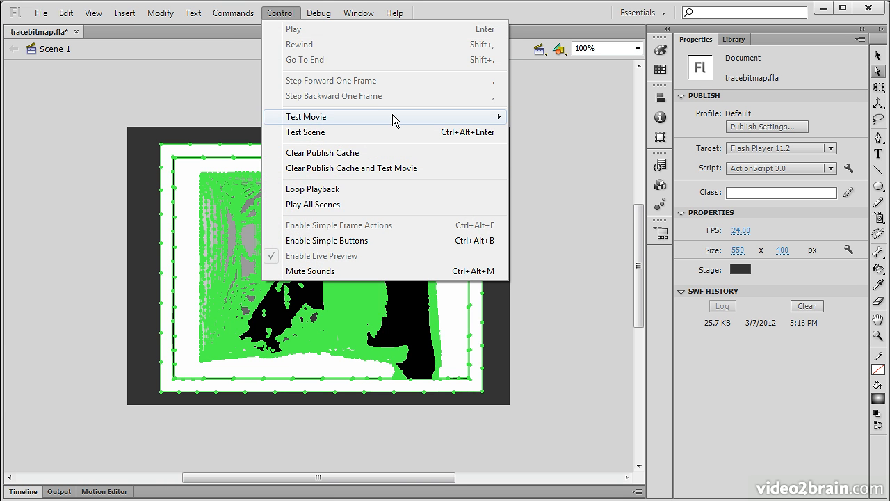
{"action": "mouse_move", "coordinate": [393, 116]}
{"action": "left_click", "coordinate": [567, 200]}
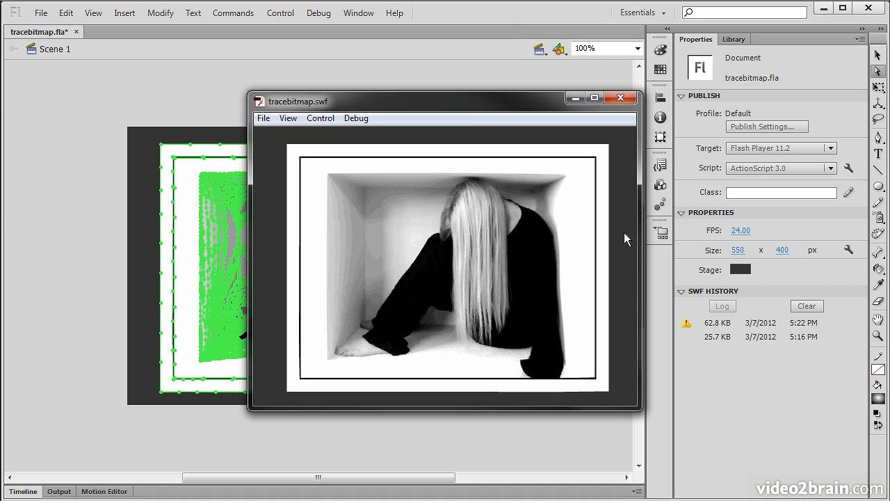
Magnify the traced preview repeatedly, pan to examine the vector edges around the knee and hair, and close it
{"action": "right_click", "coordinate": [429, 228]}
{"action": "left_click", "coordinate": [469, 238]}
{"action": "right_click", "coordinate": [444, 282]}
{"action": "left_click", "coordinate": [466, 303]}
{"action": "right_click", "coordinate": [448, 265]}
{"action": "left_click", "coordinate": [484, 276]}
{"action": "right_click", "coordinate": [459, 233]}
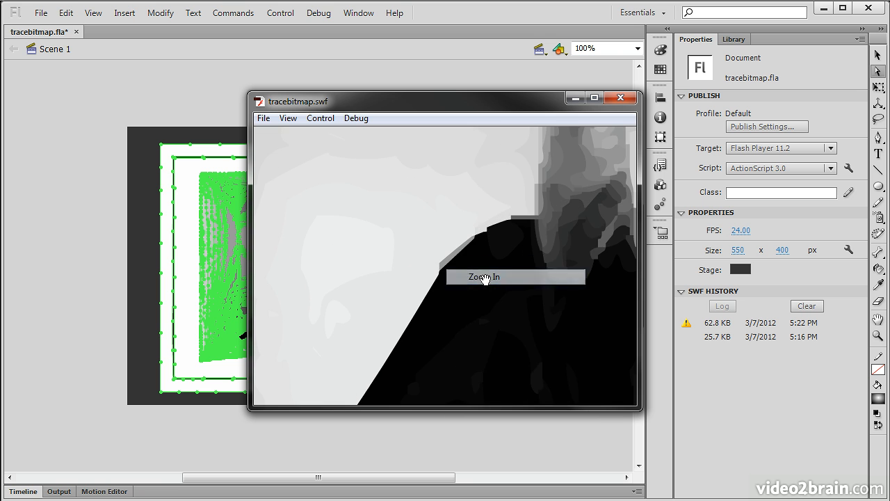
{"action": "left_click", "coordinate": [483, 244]}
{"action": "right_click", "coordinate": [455, 251]}
{"action": "left_click", "coordinate": [482, 259]}
{"action": "left_click_drag", "start_coordinate": [483, 258], "coordinate": [507, 227]}
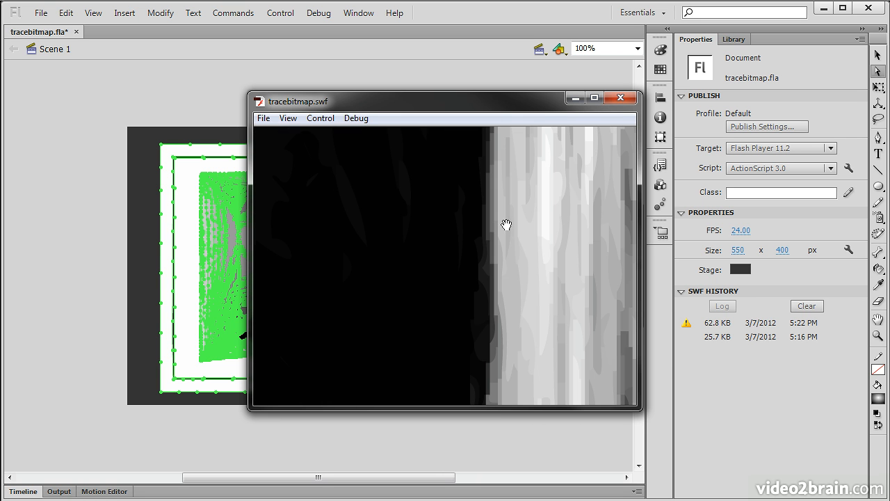
{"action": "left_click", "coordinate": [621, 98]}
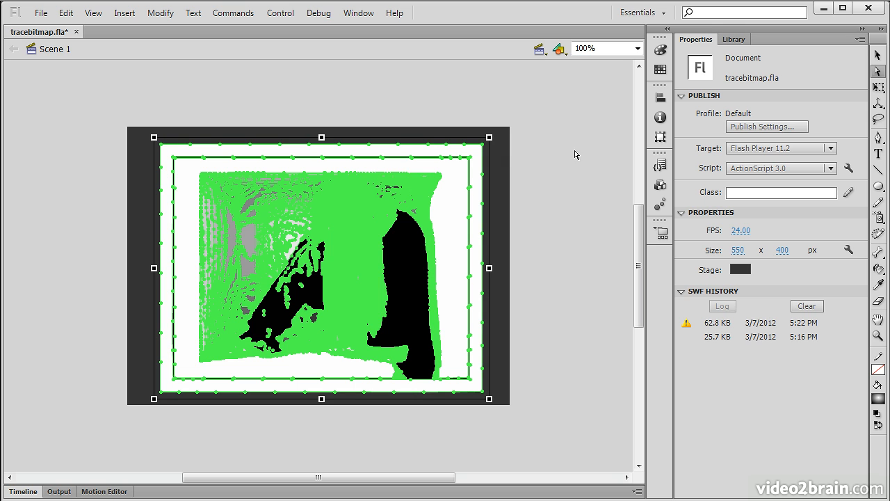
Undo the bitmap trace to restore the original bitmap on the stage
{"action": "key", "text": "v"}
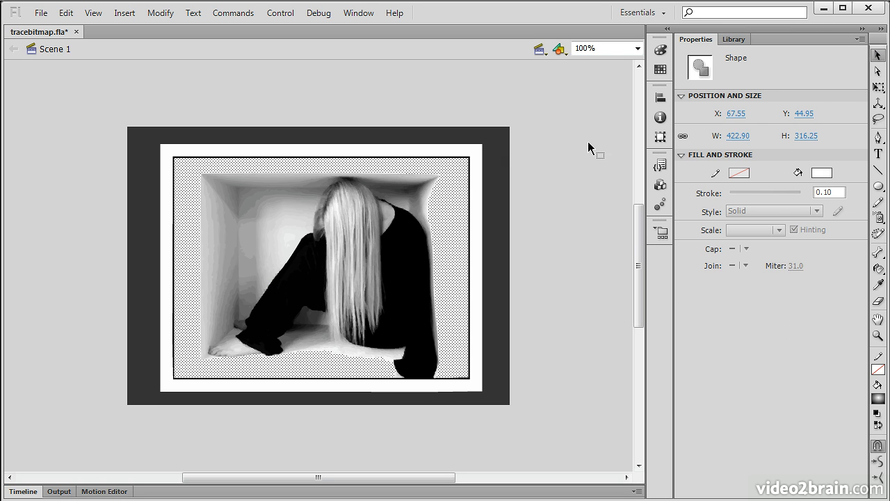
{"action": "key", "text": "ctrl+a"}
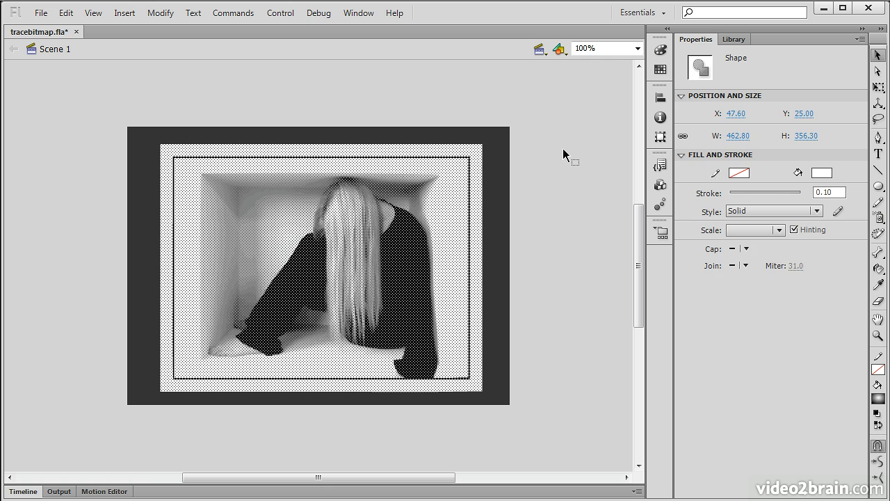
{"action": "key", "text": "ctrl+z"}
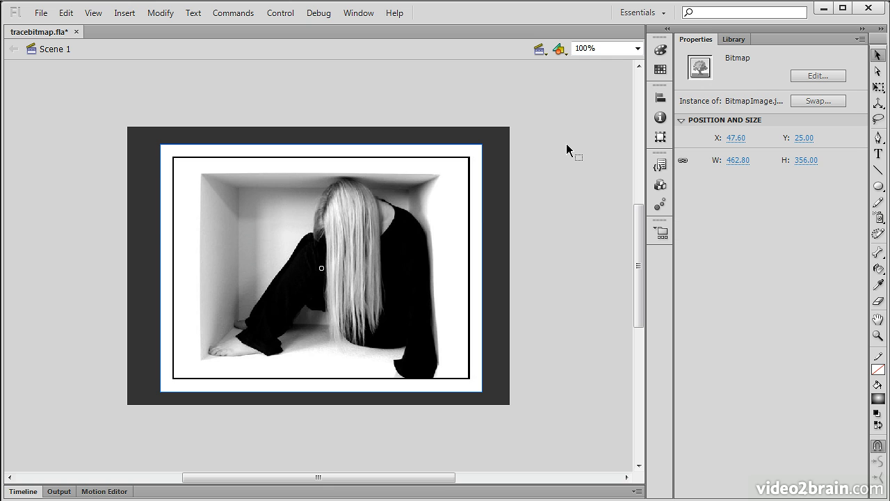
{"action": "left_click", "coordinate": [65, 13]}
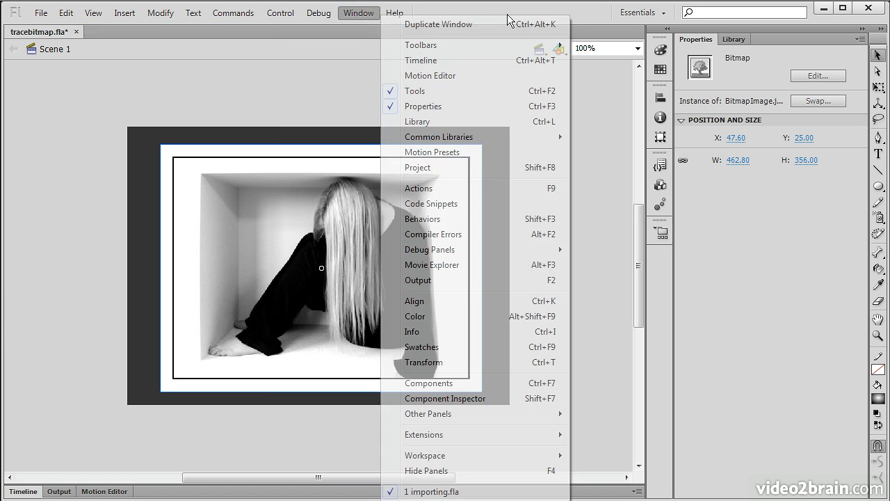
{"action": "left_click", "coordinate": [502, 11]}
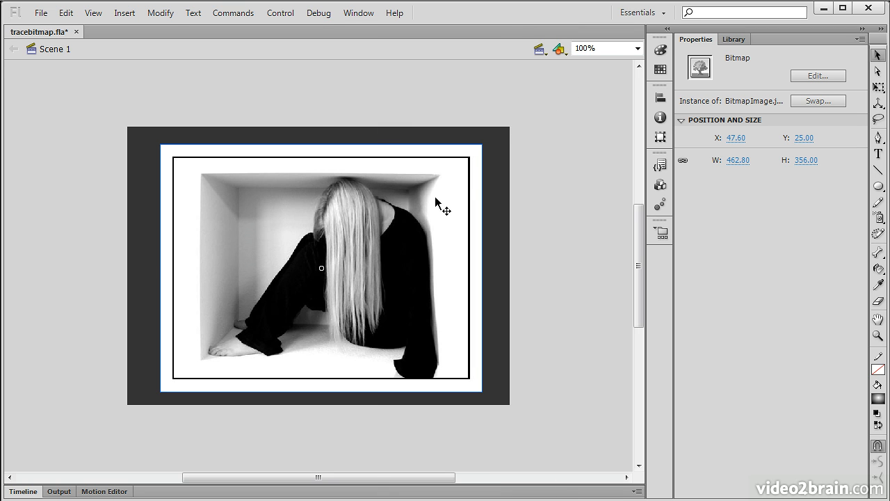
Start Trace Bitmap on the photo with corner threshold Few Corners and curve fit Very Smooth, and preview the trace
{"action": "left_click", "coordinate": [162, 13]}
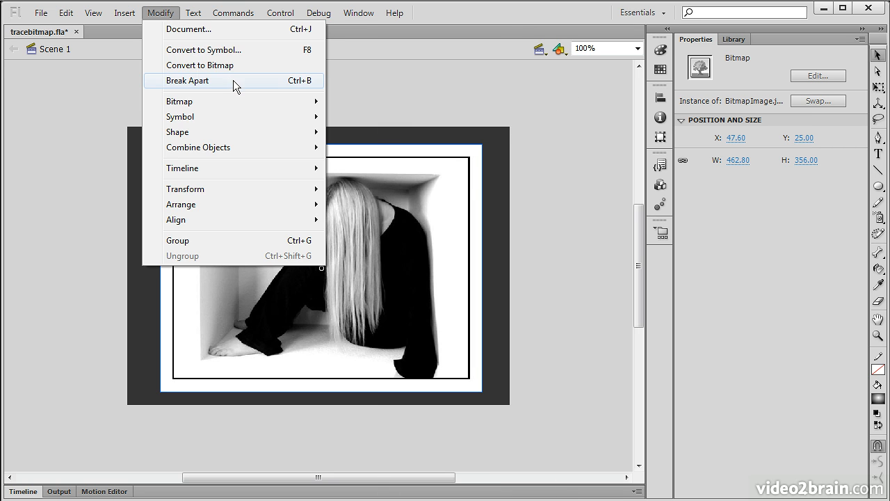
{"action": "mouse_move", "coordinate": [231, 101]}
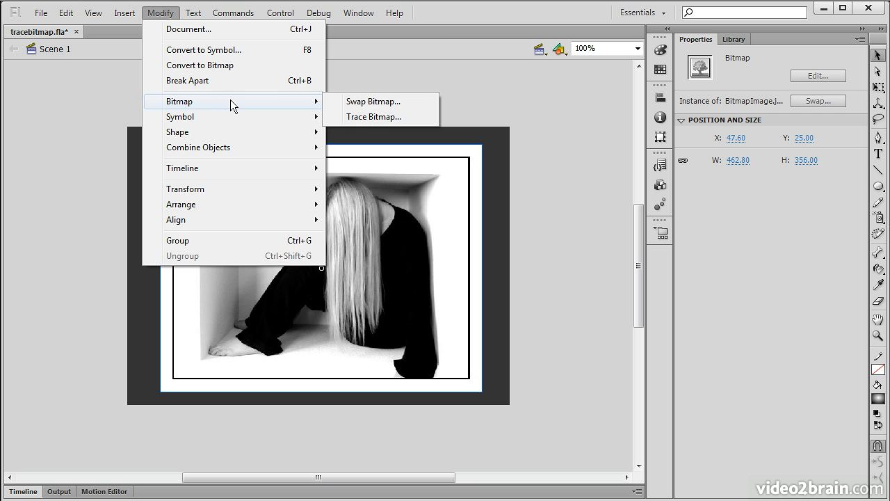
{"action": "left_click", "coordinate": [392, 118]}
{"action": "mouse_move", "coordinate": [435, 199]}
{"action": "left_mouse_down"}
{"action": "mouse_move", "coordinate": [673, 126]}
{"action": "mouse_move", "coordinate": [659, 131]}
{"action": "left_mouse_up"}
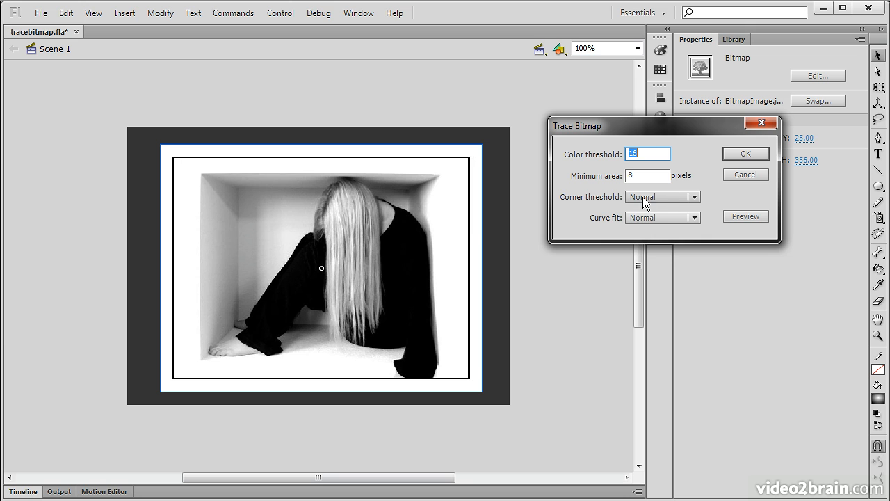
{"action": "left_click", "coordinate": [689, 199]}
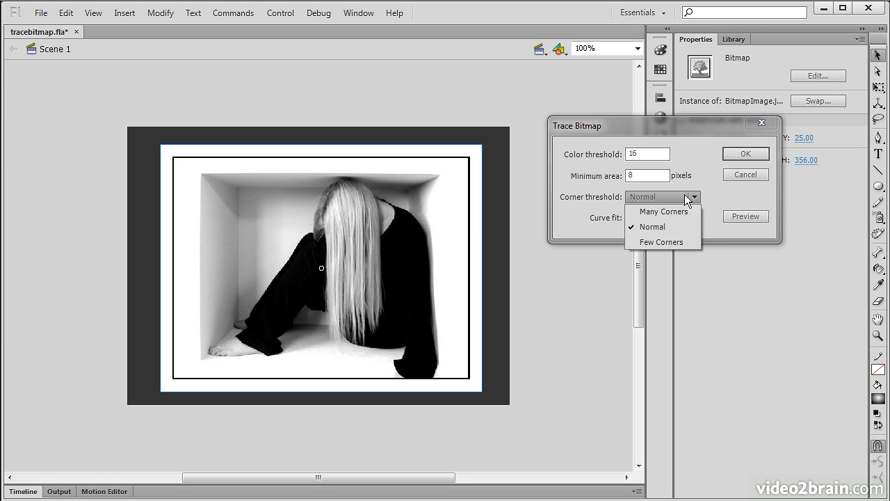
{"action": "left_click", "coordinate": [672, 241]}
{"action": "left_click", "coordinate": [677, 216]}
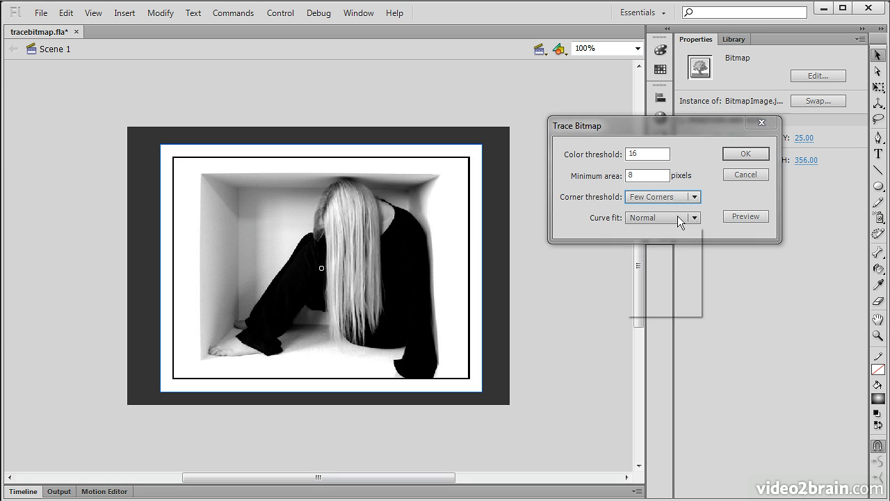
{"action": "left_click", "coordinate": [672, 308]}
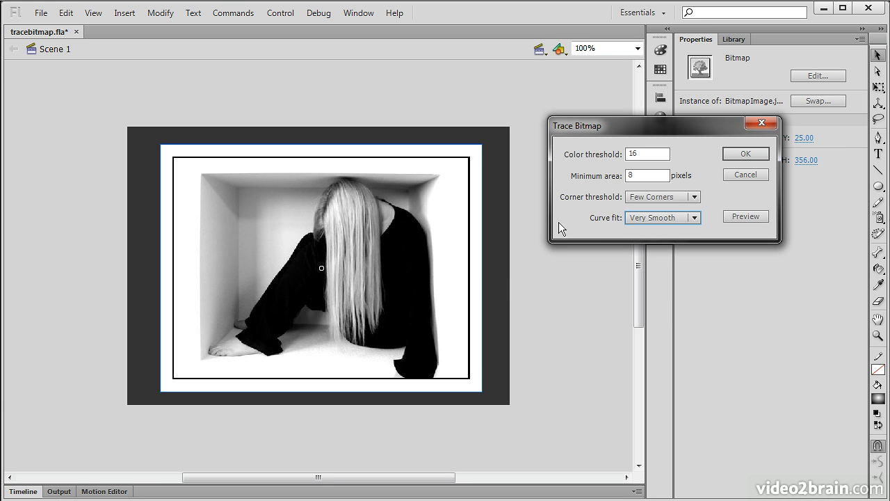
{"action": "left_click", "coordinate": [743, 216]}
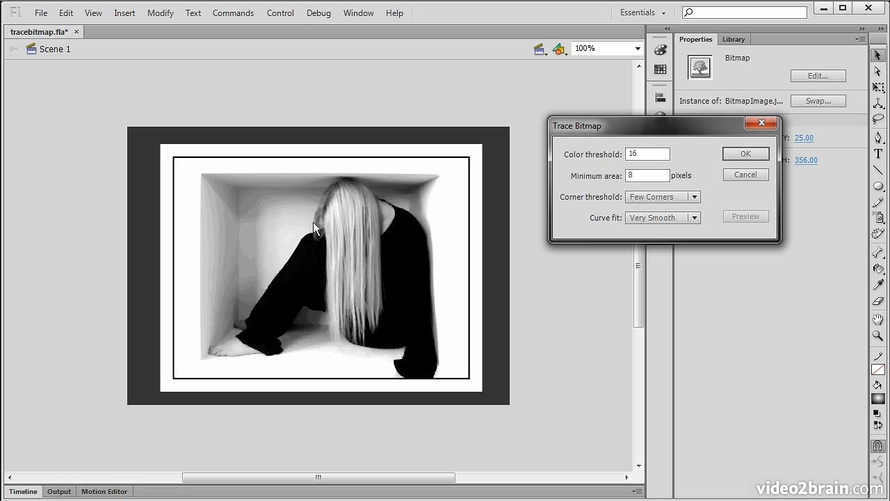
Set the trace's color threshold to 50, preview it, and apply the trace to the bitmap
{"action": "double_click", "coordinate": [649, 154]}
{"action": "type", "text": "50"}
{"action": "left_click", "coordinate": [752, 215]}
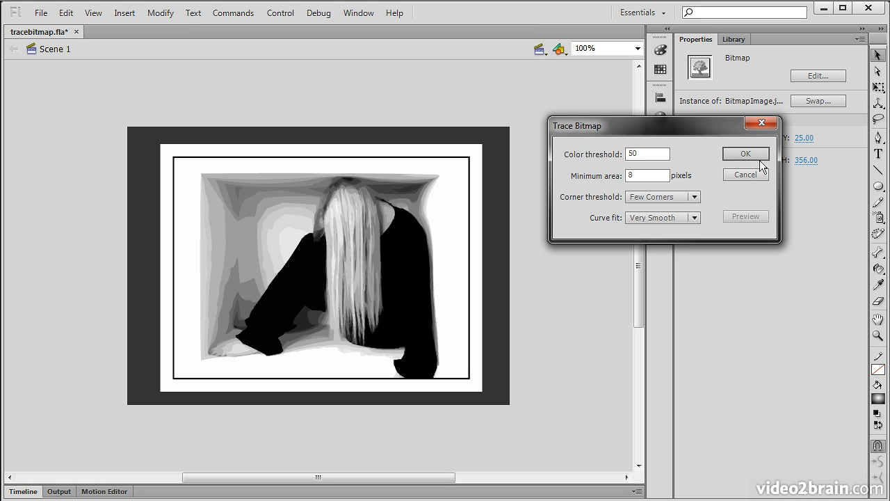
{"action": "left_click", "coordinate": [731, 153]}
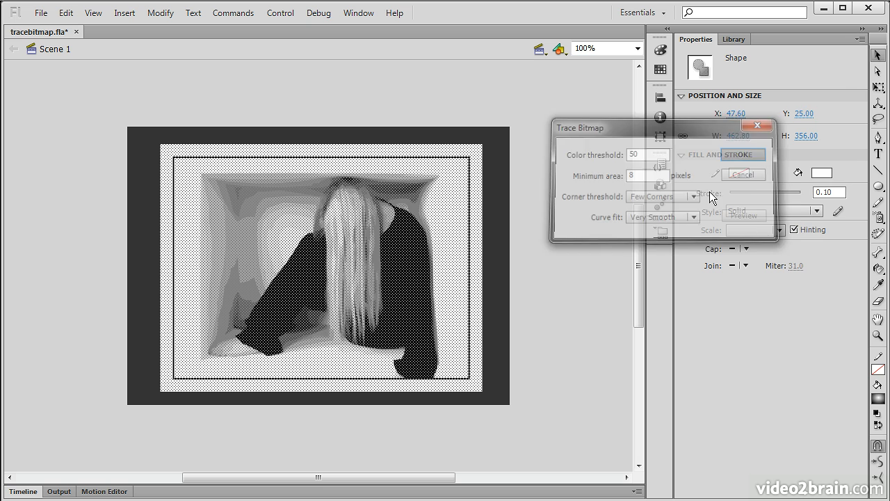
Show the anchor points of the traced artwork with the Subselection tool
{"action": "left_click", "coordinate": [878, 71]}
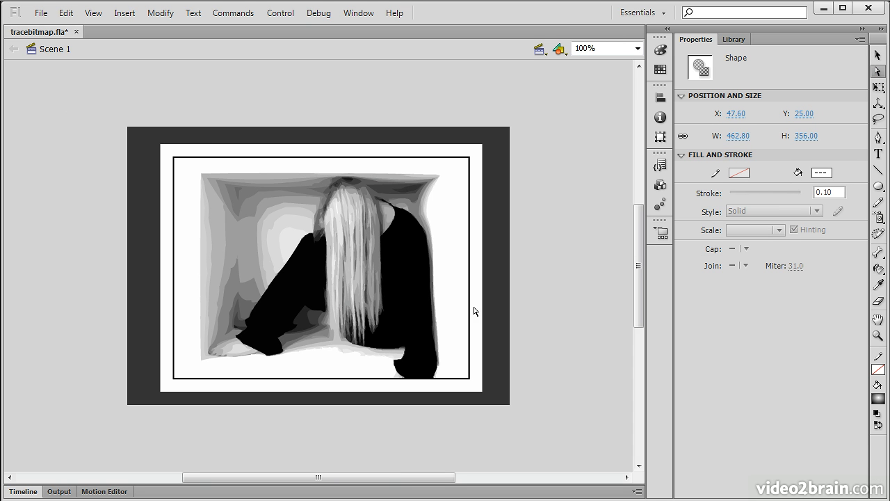
{"action": "left_click_drag", "start_coordinate": [576, 446], "coordinate": [574, 449]}
{"action": "left_click", "coordinate": [584, 443]}
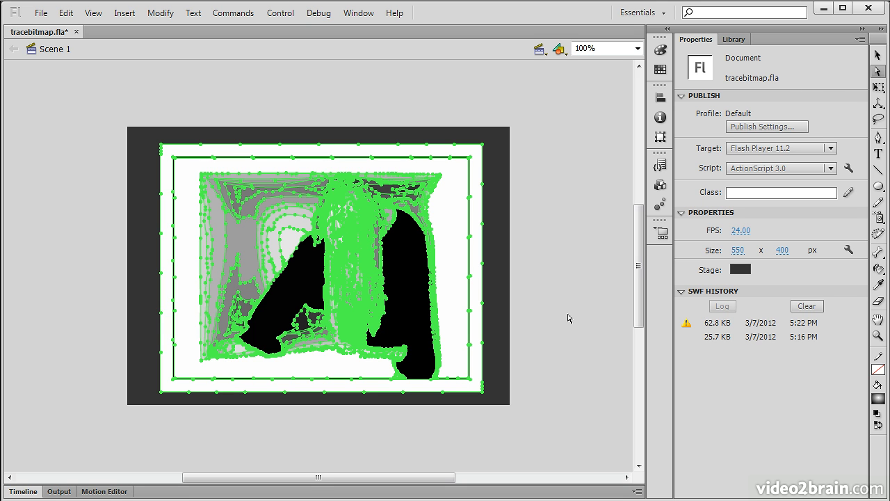
Move the black torso fill with its connected frame, and the separate black trouser-leg fill, off the stage with the Selection tool
{"action": "left_click", "coordinate": [878, 56]}
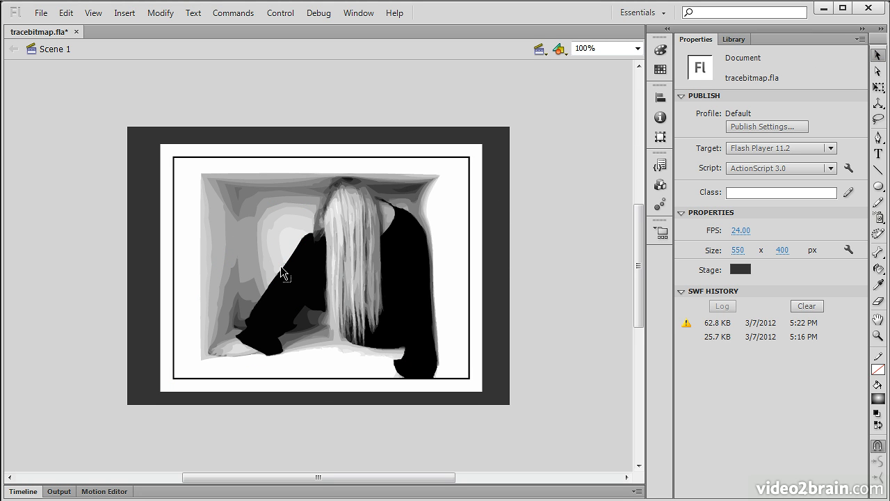
{"action": "left_click_drag", "start_coordinate": [265, 479], "coordinate": [299, 470]}
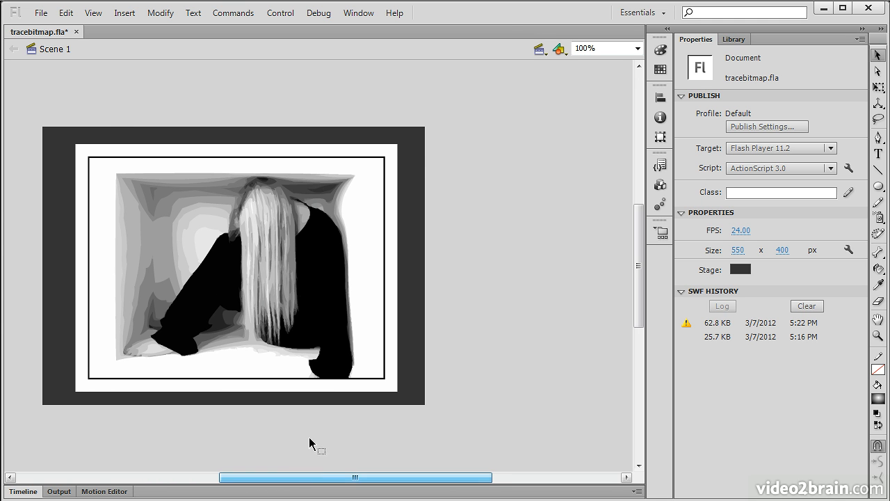
{"action": "double_click", "coordinate": [324, 268]}
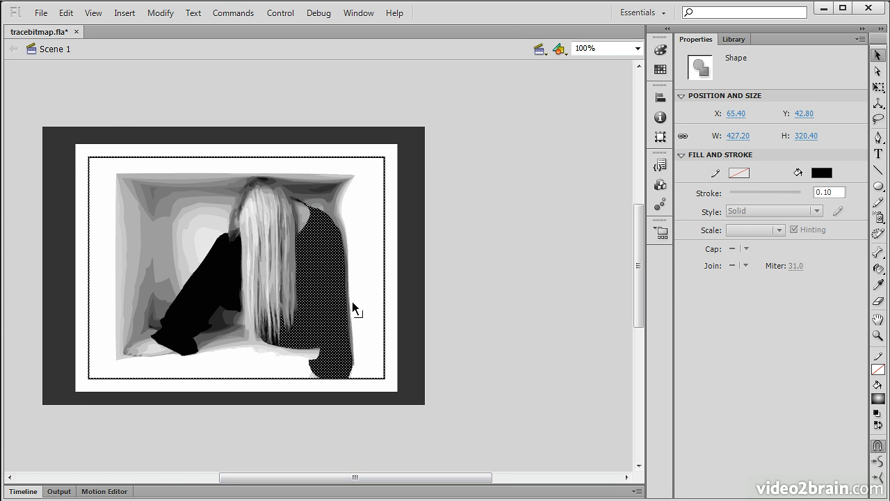
{"action": "left_click_drag", "start_coordinate": [322, 278], "coordinate": [565, 313]}
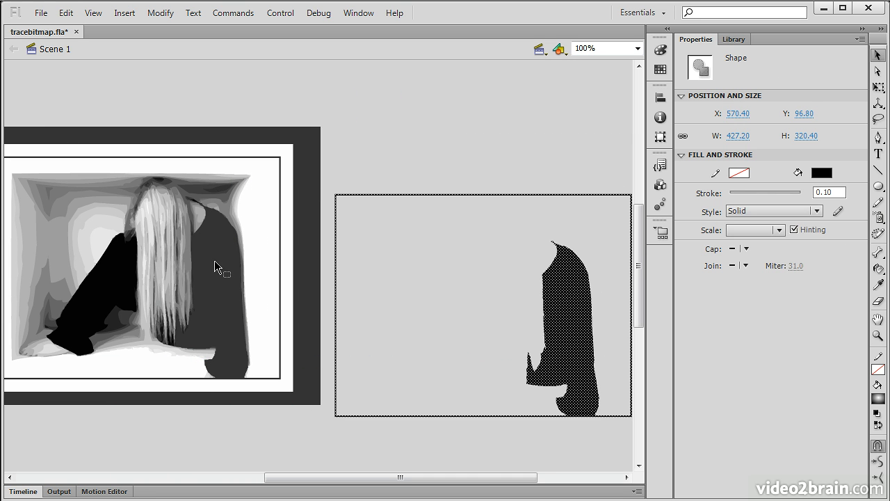
{"action": "left_click", "coordinate": [214, 260]}
{"action": "left_click_drag", "start_coordinate": [105, 272], "coordinate": [486, 101]}
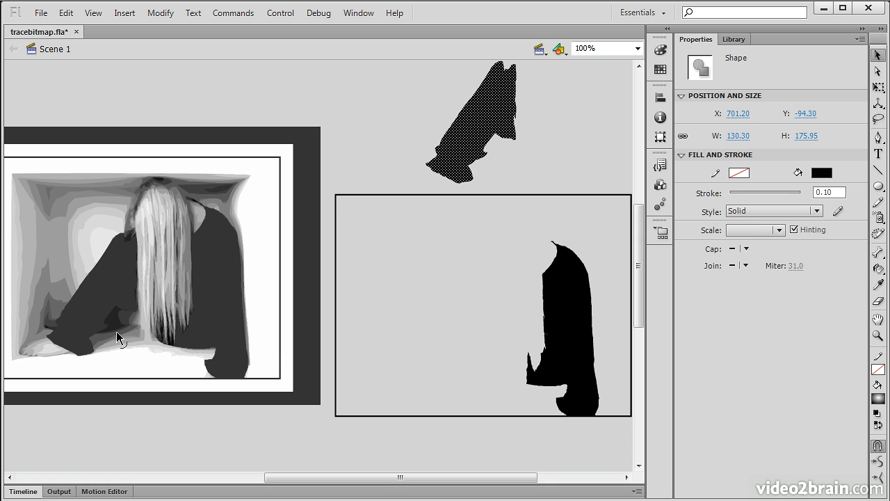
Deselect the artwork and set the stage color to red
{"action": "left_click", "coordinate": [555, 156]}
{"action": "left_click", "coordinate": [743, 270]}
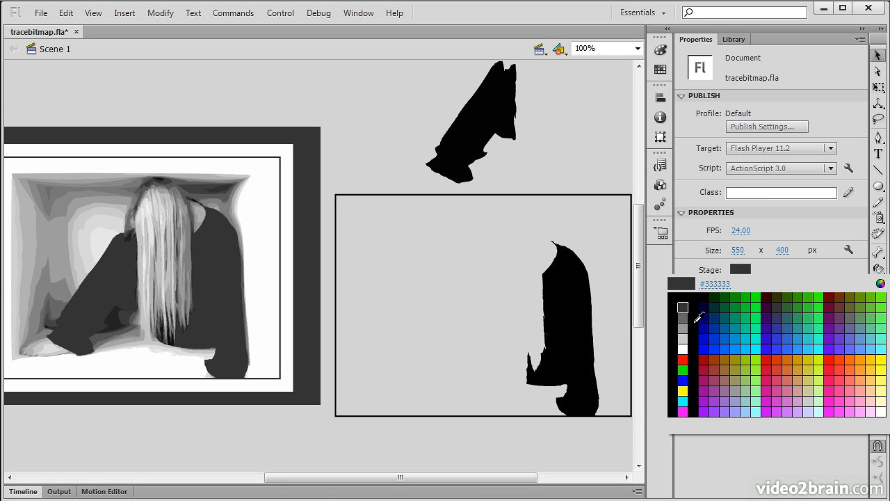
{"action": "left_click", "coordinate": [683, 359]}
Move the light gray fill along the box's outer wall out of the artwork, and select individual fill regions in the hair
{"action": "left_click_drag", "start_coordinate": [290, 478], "coordinate": [208, 479]}
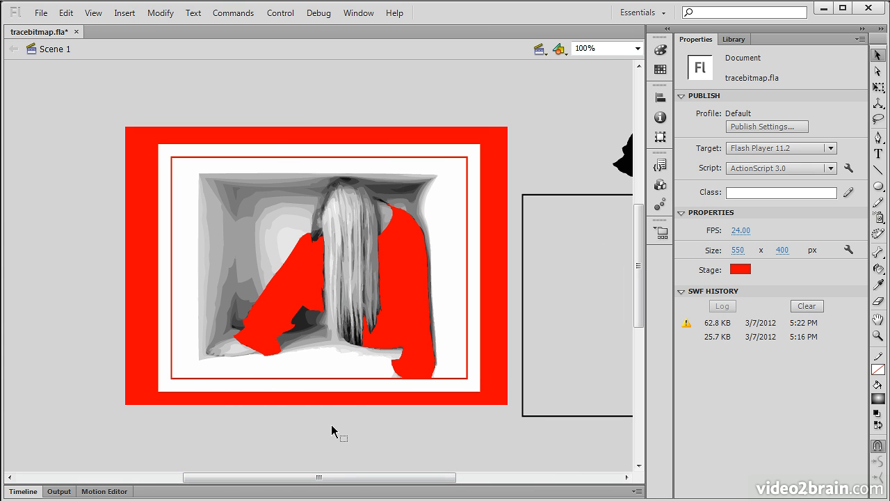
{"action": "left_click_drag", "start_coordinate": [217, 240], "coordinate": [50, 280]}
{"action": "left_click", "coordinate": [354, 218]}
{"action": "left_click", "coordinate": [364, 255]}
{"action": "left_click", "coordinate": [372, 262]}
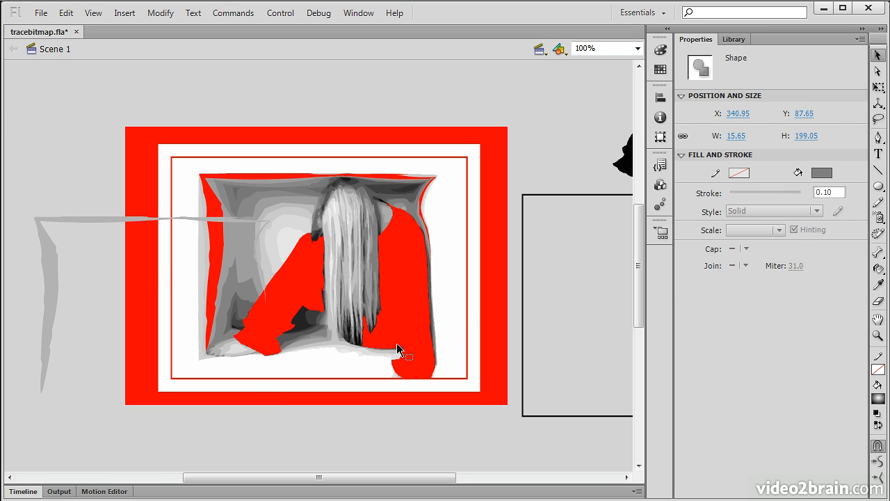